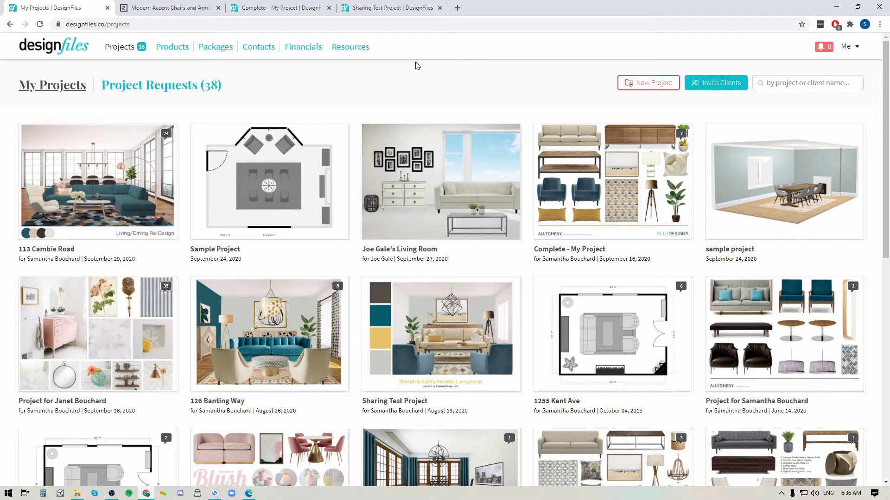
# Go to the Get Browser Clipper page from the Me account menu.
pyautogui.click(857, 47)
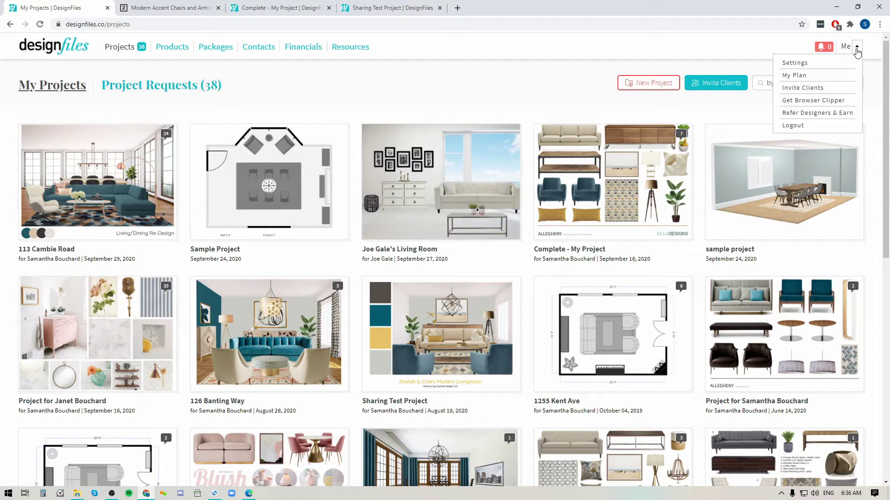
pyautogui.click(802, 103)
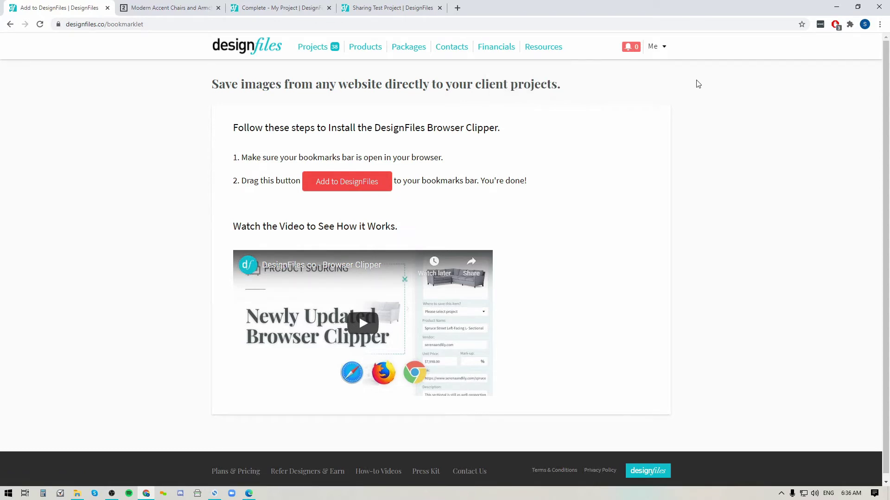
# Show Chrome's bookmarks bar and drag the Add to DesignFiles clipper button onto it.
pyautogui.click(880, 25)
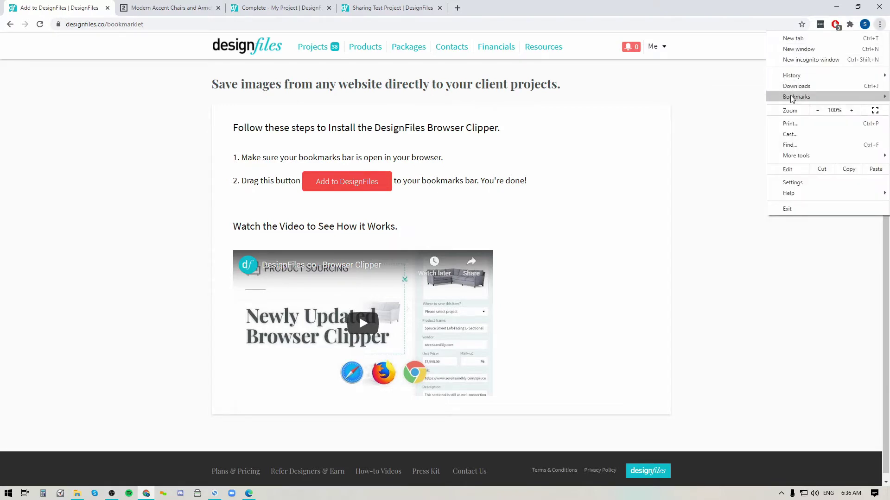
pyautogui.moveTo(793, 99)
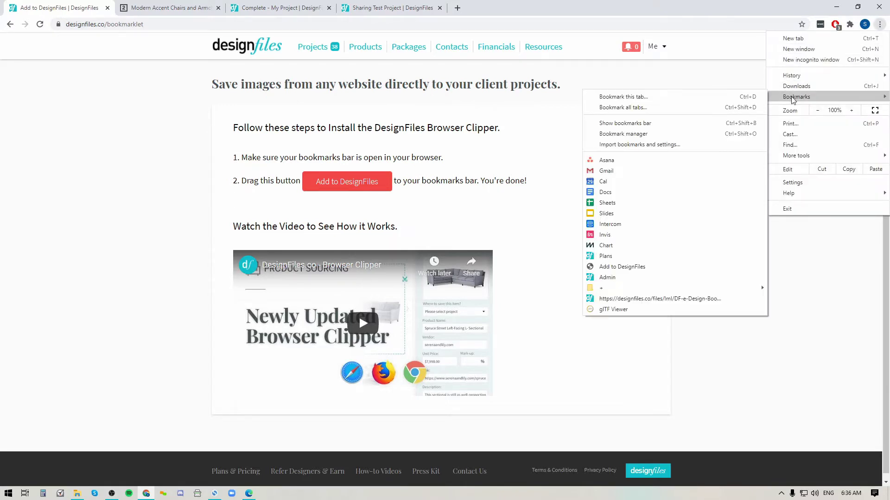
pyautogui.click(618, 123)
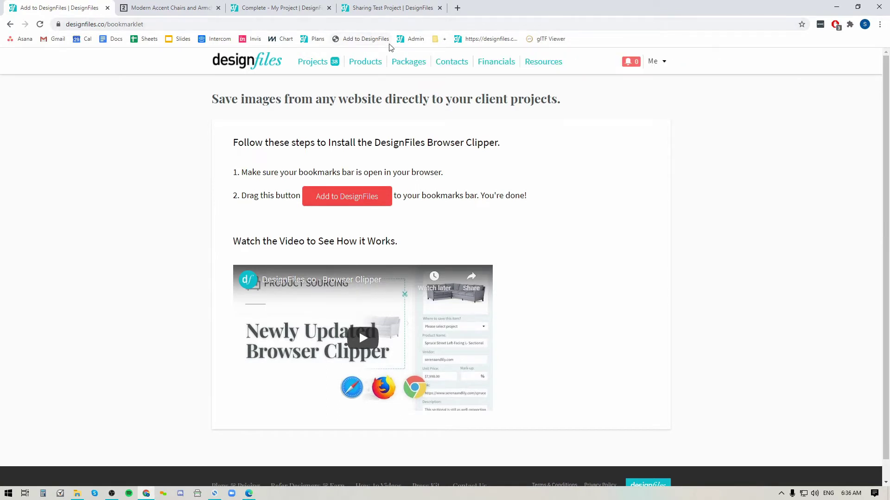
pyautogui.moveTo(319, 200); pyautogui.dragTo(607, 39)
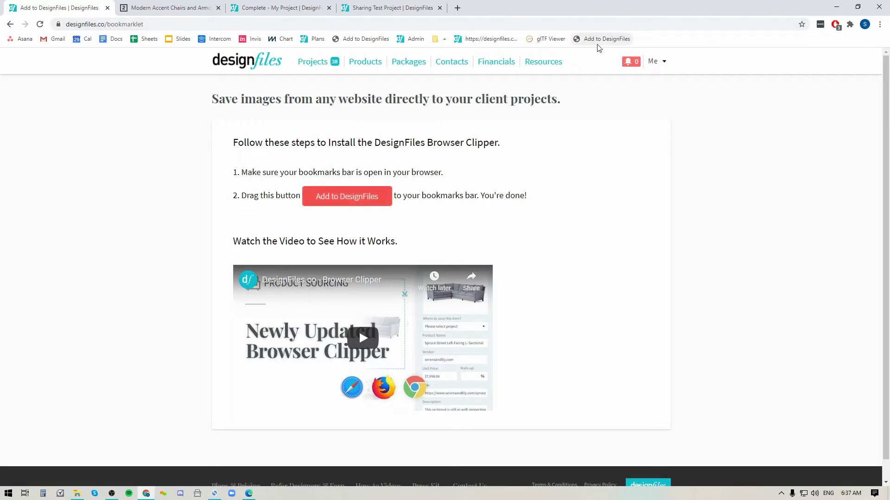
# From the CB2 accent chairs listing, open the teal velvet Parlour Chair page ($999.00).
pyautogui.click(195, 8)
pyautogui.scroll(-20, 284, 307)
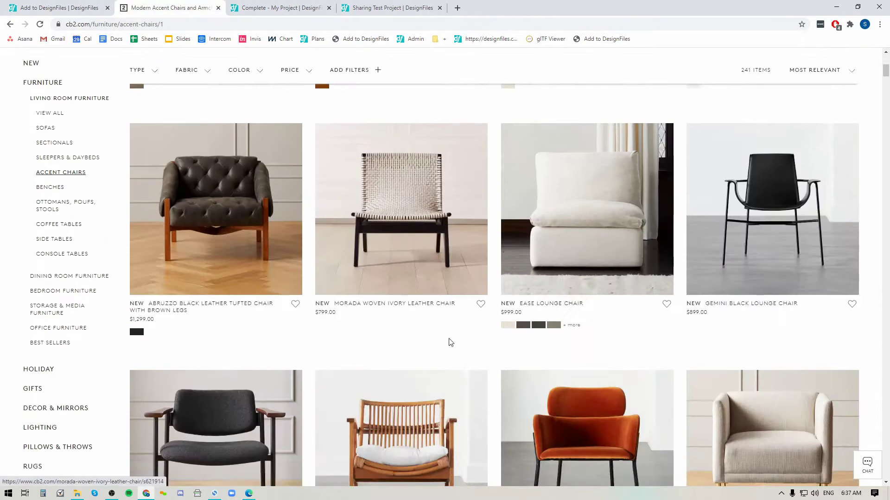
pyautogui.scroll(-20, 479, 322)
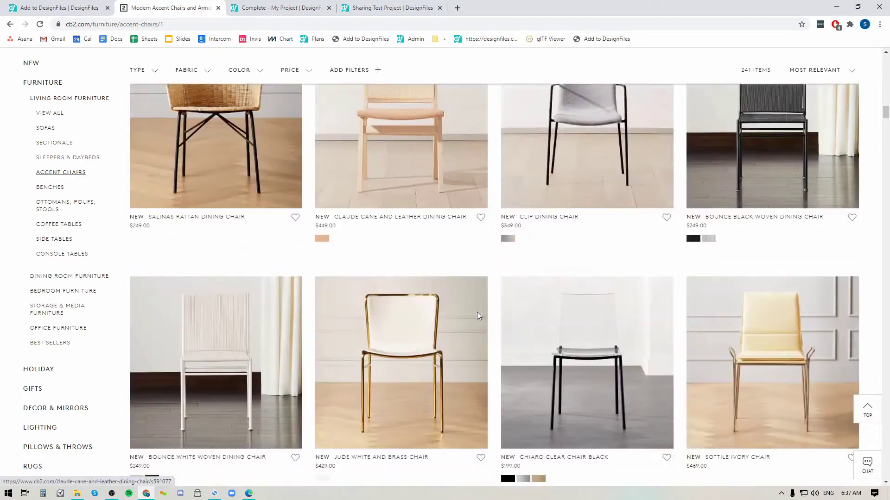
pyautogui.scroll(-20, 477, 310)
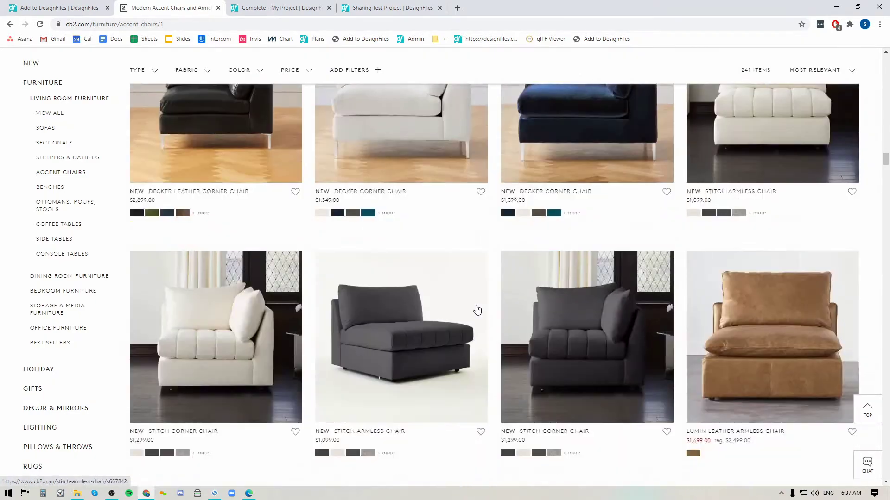
pyautogui.scroll(-20, 478, 309)
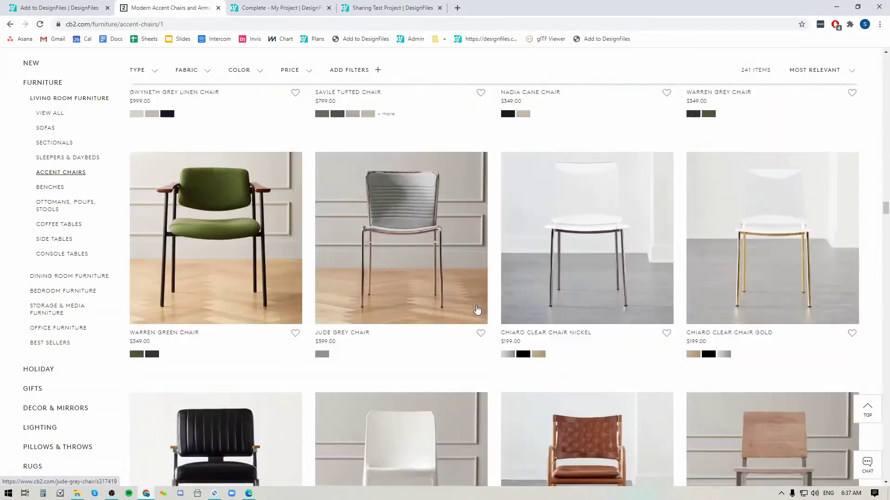
pyautogui.scroll(-12, 478, 310)
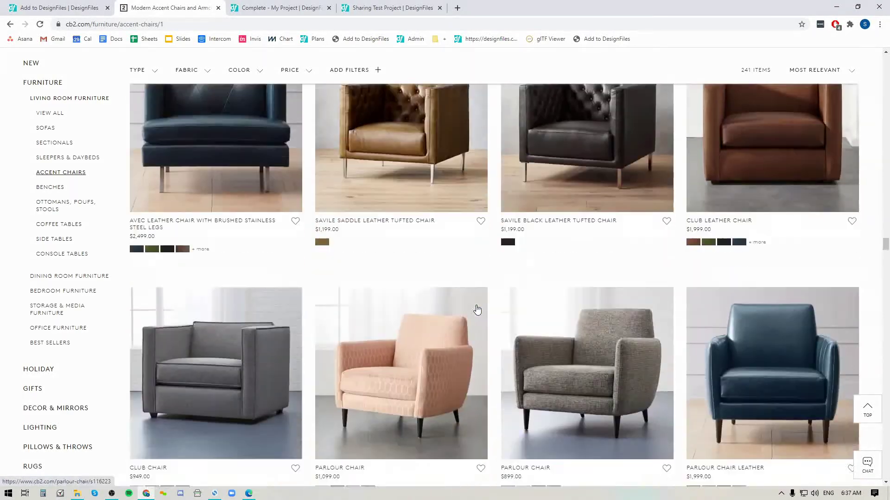
pyautogui.scroll(-3, 293, 332)
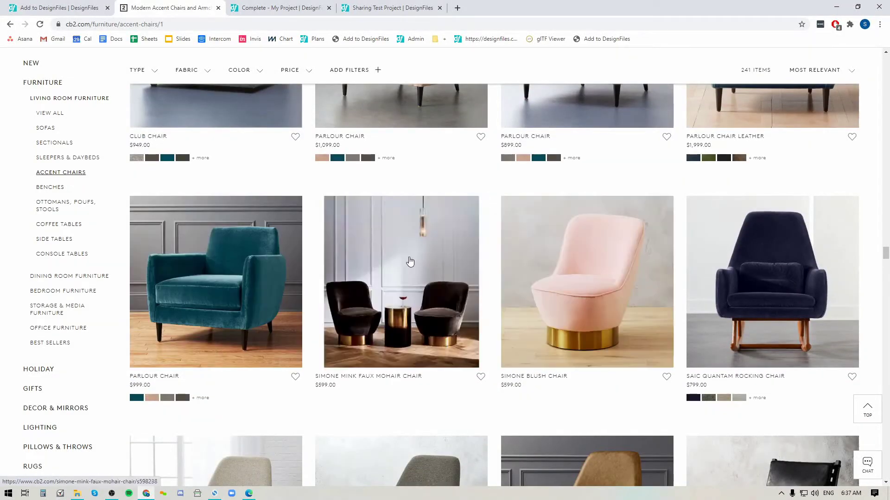
pyautogui.click(207, 275)
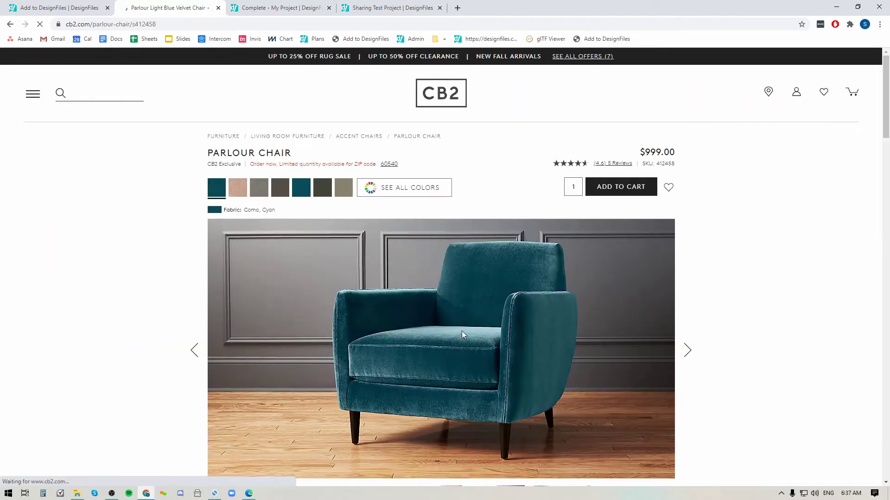
pyautogui.scroll(-2, 462, 331)
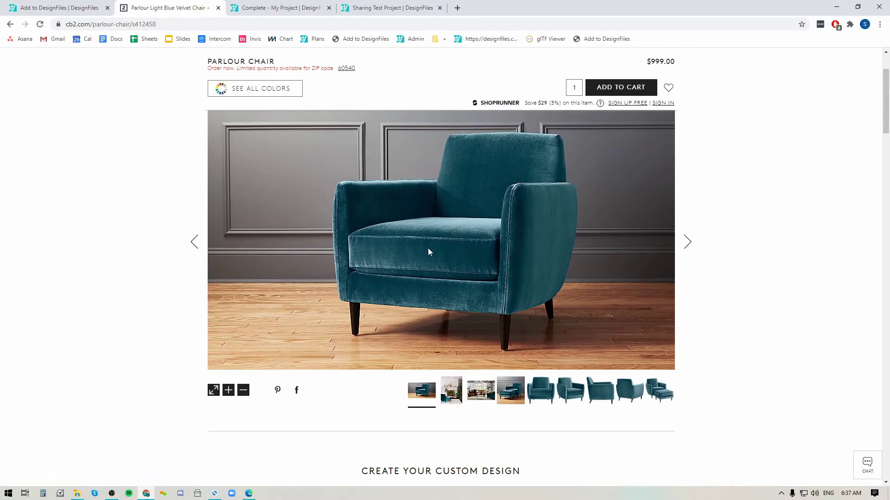
# Clip the Parlour Chair with its front view as main image, then view the Complete - My Project board.
pyautogui.click(607, 41)
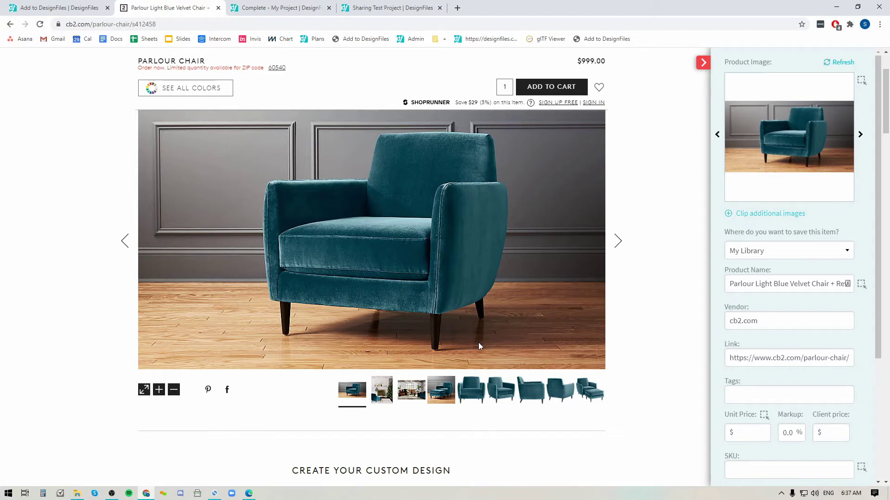
pyautogui.click(471, 394)
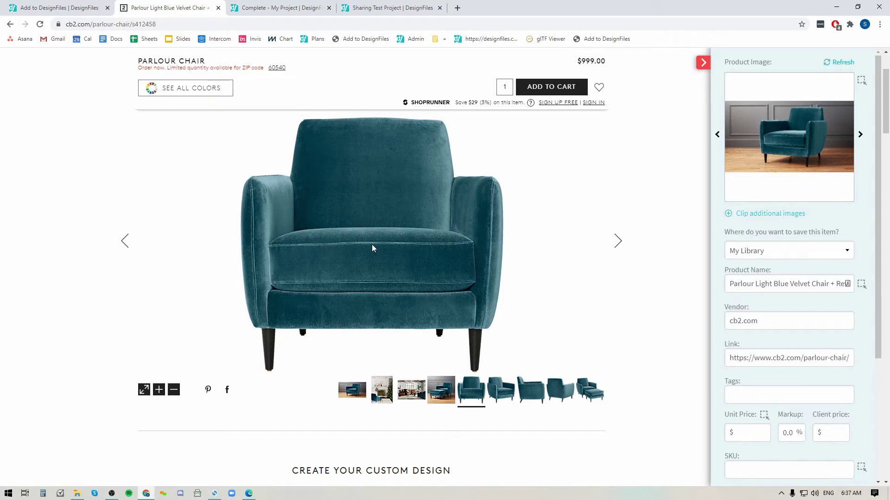
pyautogui.click(861, 83)
pyautogui.click(388, 190)
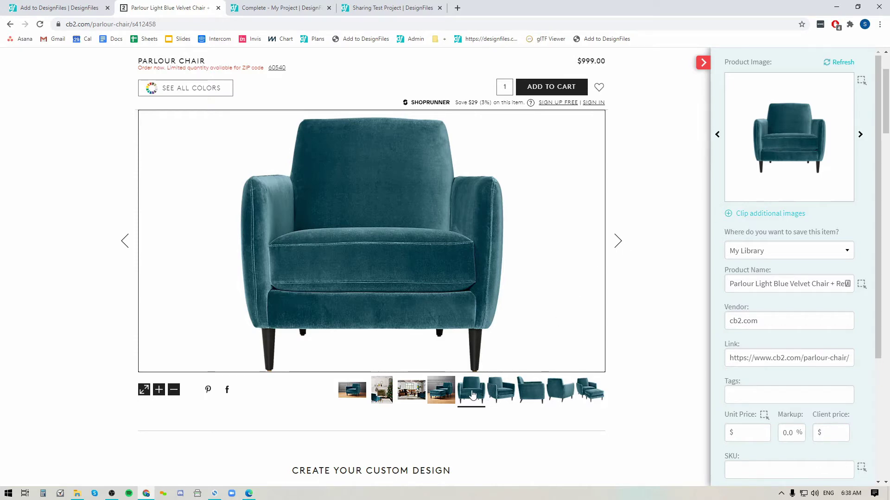
pyautogui.click(302, 9)
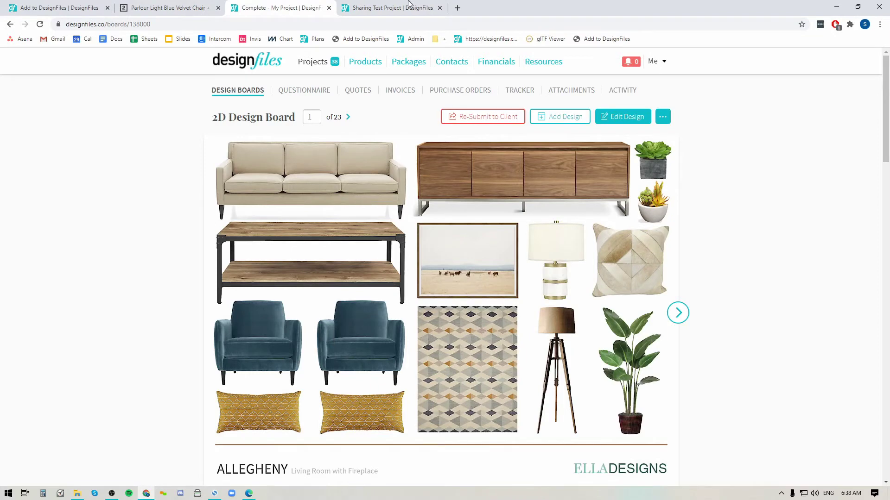
# Glance at the Sharing Test Project board, then return to the Parlour Chair clip tab.
pyautogui.click(390, 9)
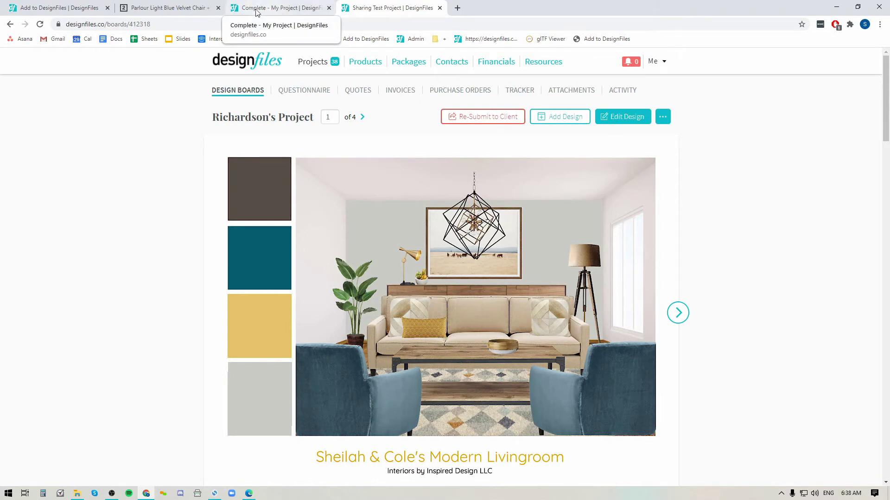
pyautogui.click(183, 13)
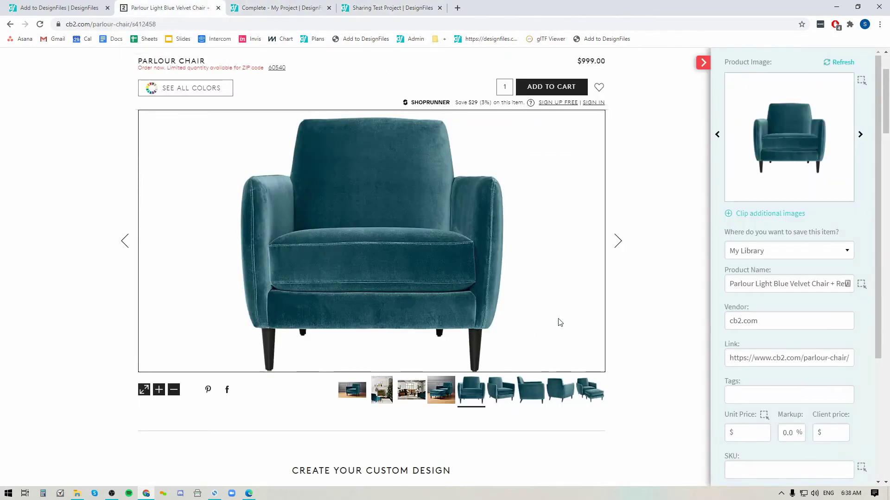
# Clip the angled and side views of the chair as additional images.
pyautogui.click(767, 215)
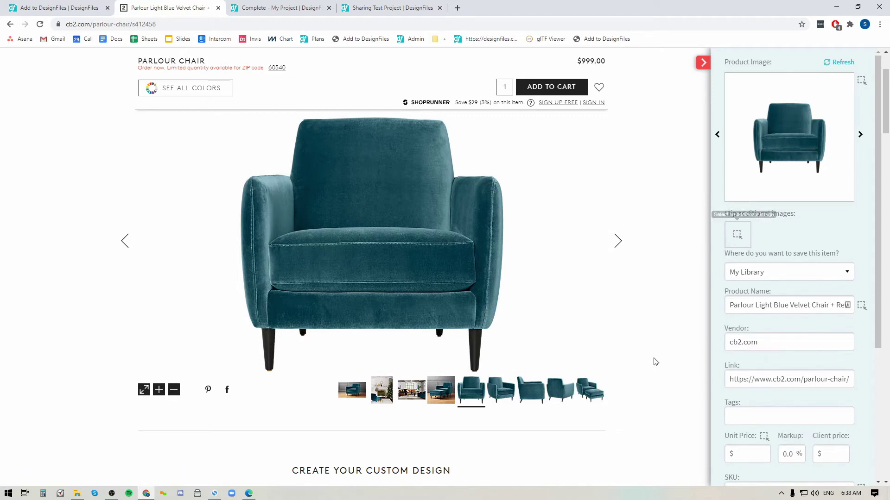
pyautogui.click(500, 395)
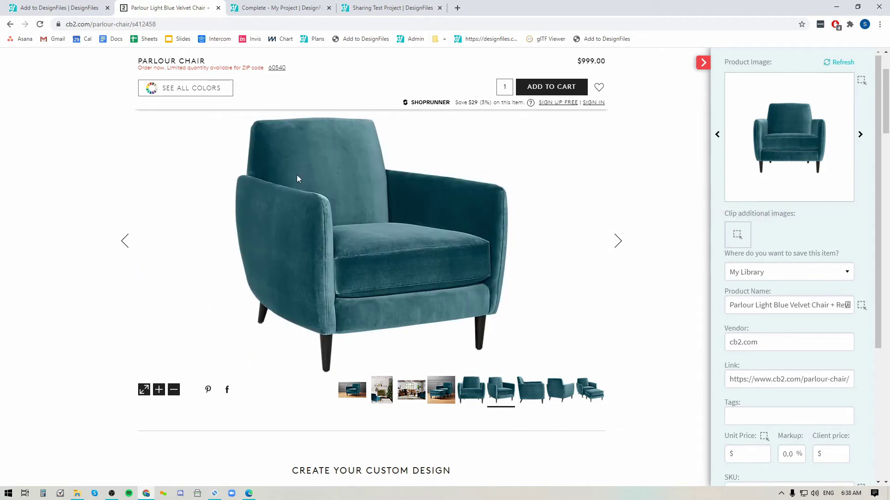
pyautogui.click(737, 234)
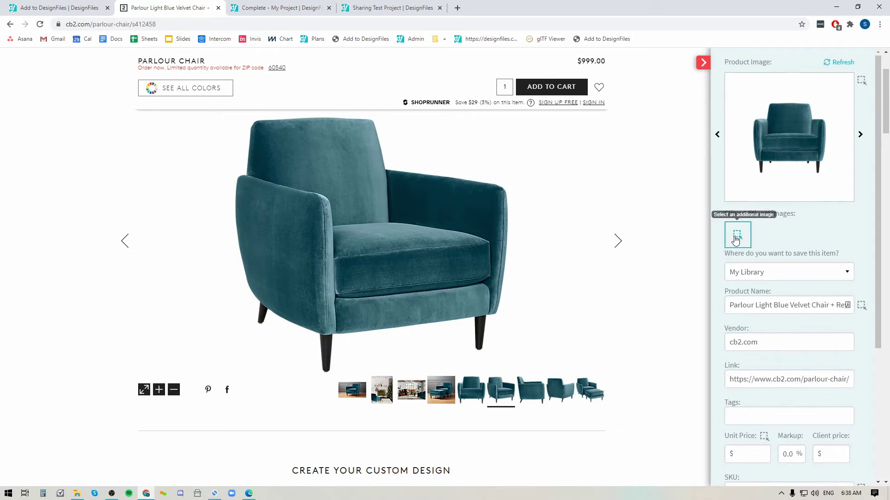
pyautogui.click(350, 206)
pyautogui.click(528, 391)
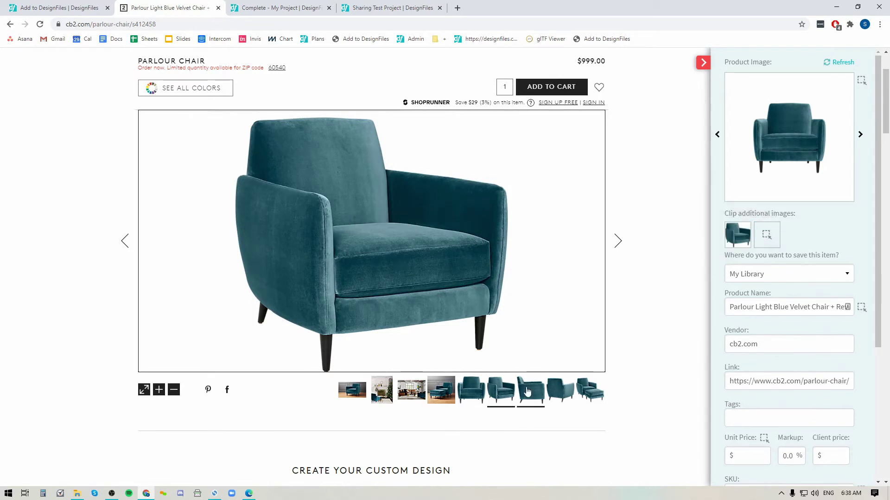
pyautogui.click(767, 234)
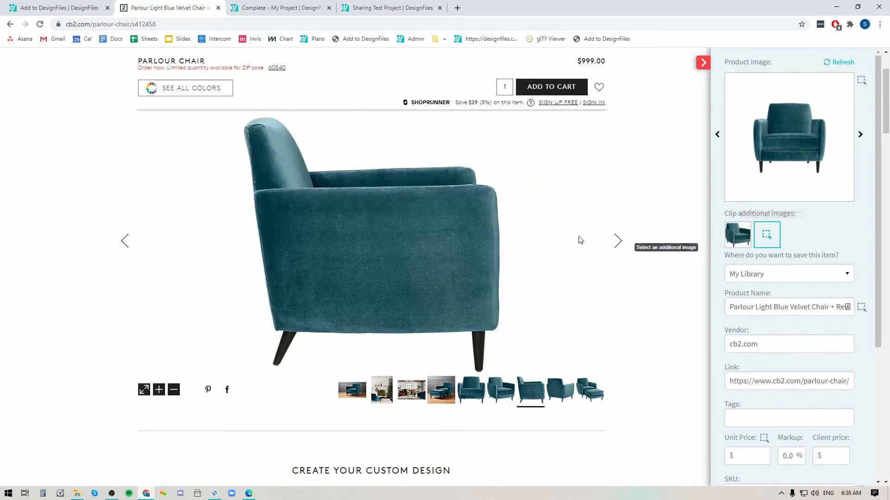
pyautogui.click(463, 247)
# Clip the back view and the chair-with-ottoman view as further additional images.
pyautogui.click(561, 398)
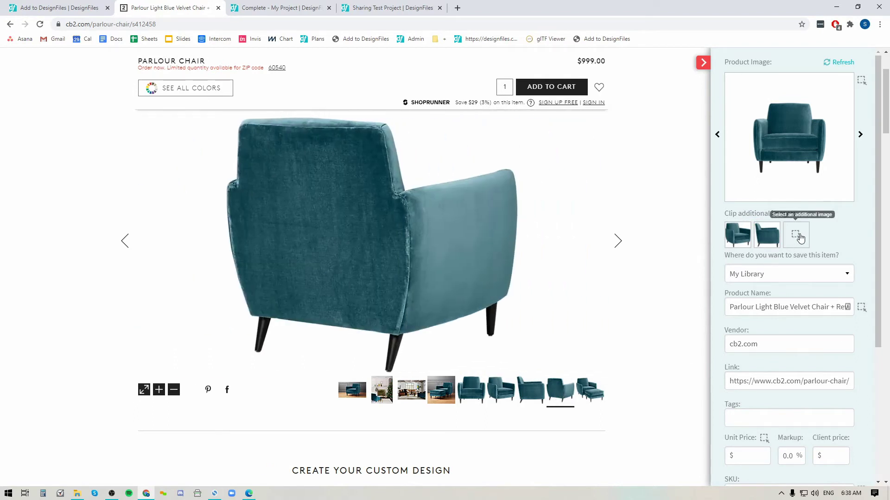
pyautogui.click(795, 235)
pyautogui.click(445, 218)
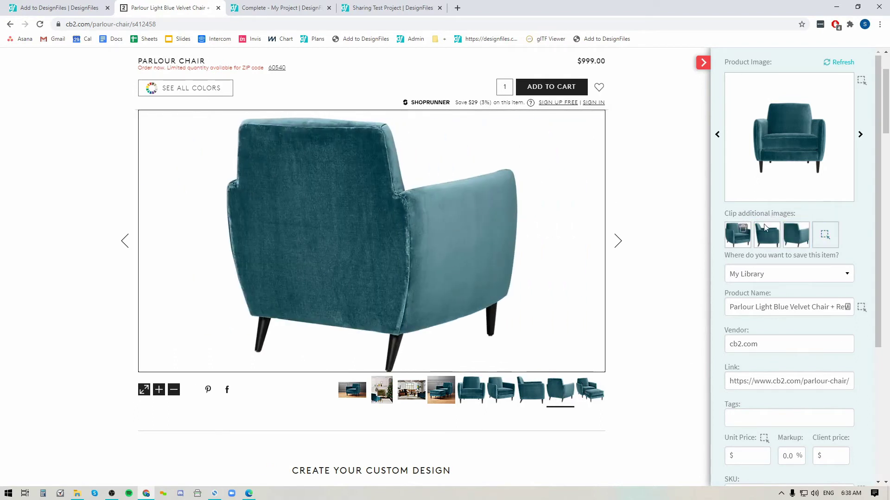
pyautogui.click(596, 388)
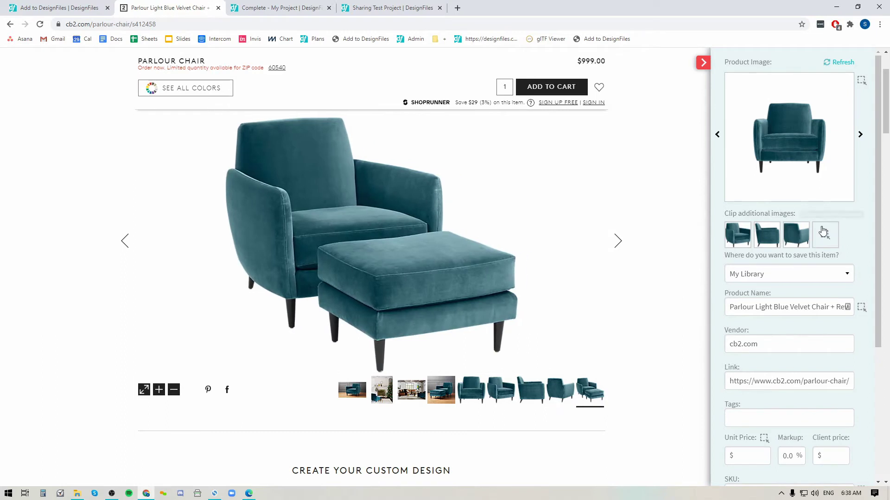
pyautogui.click(825, 237)
pyautogui.click(370, 230)
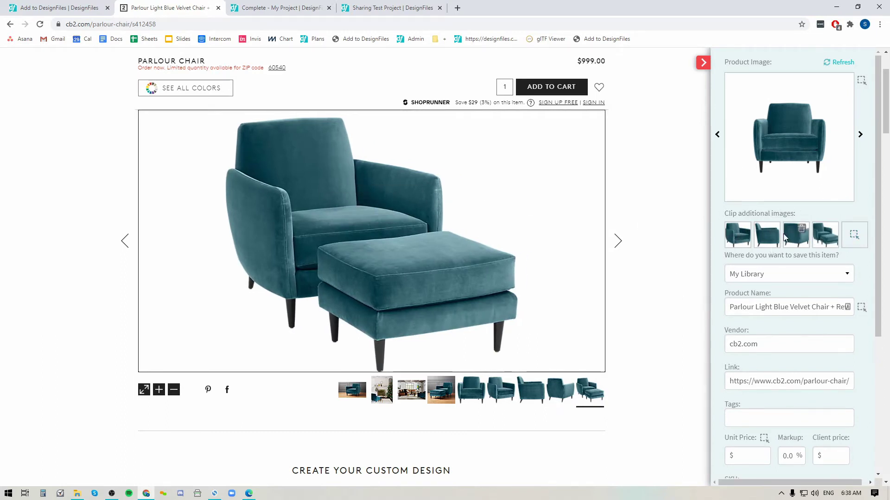
# Replace the Product Name with 'PARLOUR CHAIR' picked from the page heading.
pyautogui.scroll(-3, 741, 278)
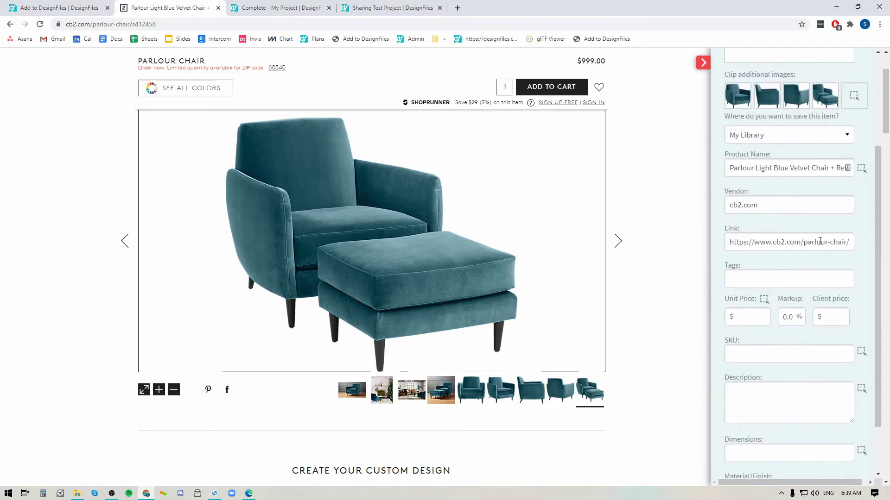
pyautogui.moveTo(807, 168)
pyautogui.mouseDown()
pyautogui.moveTo(841, 168)
pyautogui.moveTo(813, 169)
pyautogui.mouseUp()
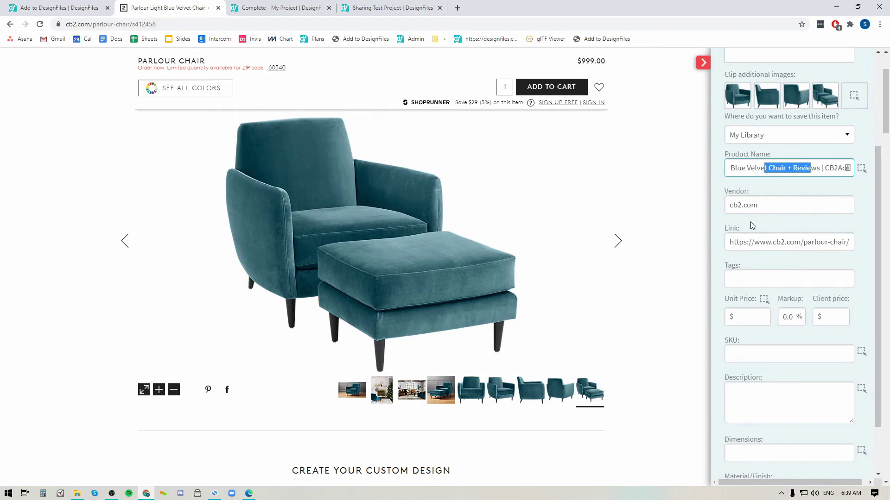
pyautogui.scroll(3, 516, 245)
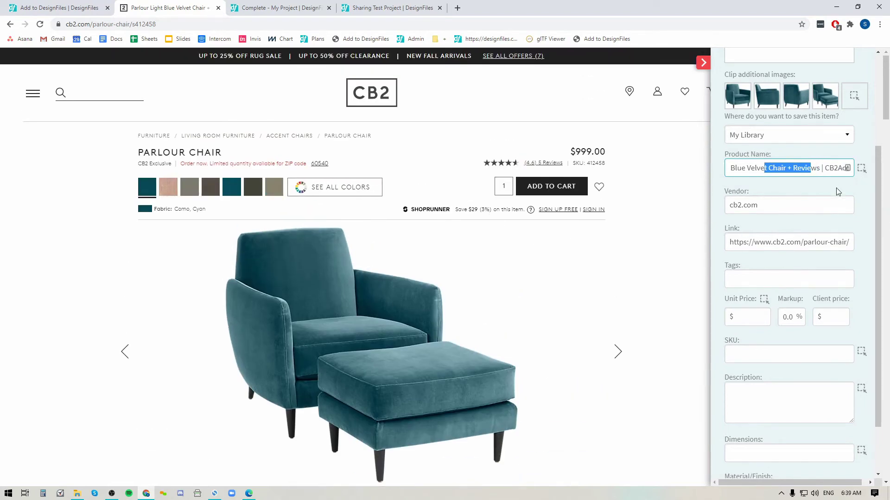
pyautogui.click(861, 168)
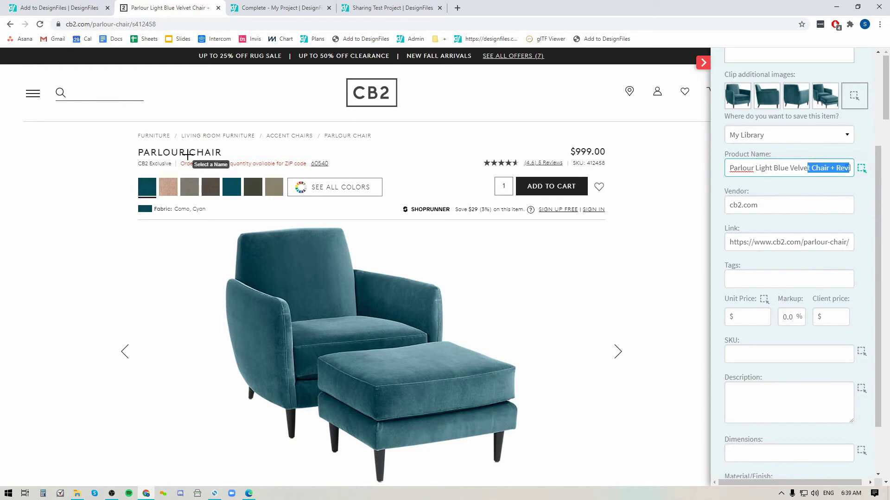
pyautogui.click(181, 153)
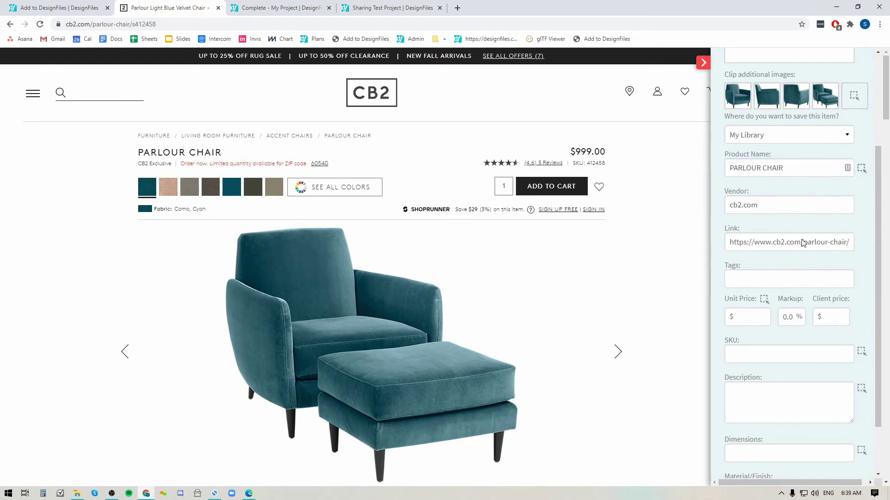
pyautogui.scroll(-2, 749, 240)
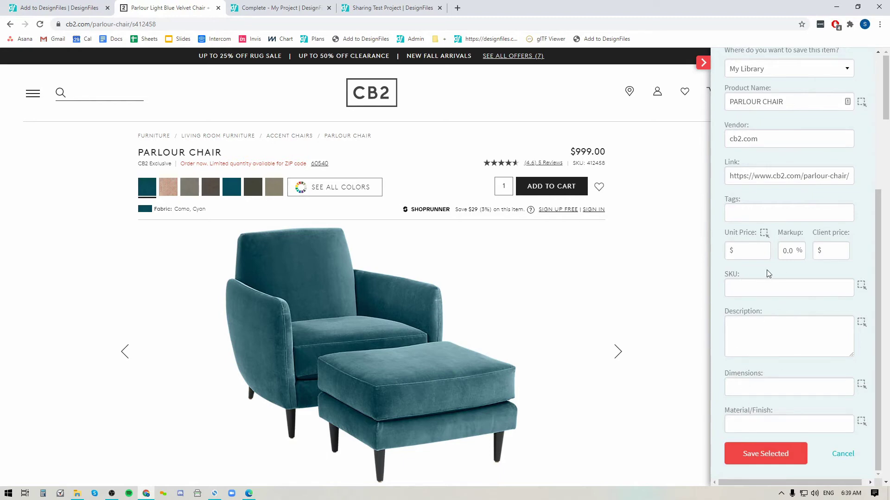
# Set the unit price to 800.00 with a 40% markup, giving a 1120.00 client price.
pyautogui.click(764, 234)
pyautogui.click(586, 151)
pyautogui.moveTo(747, 251); pyautogui.dragTo(709, 256)
pyautogui.write('800')
pyautogui.click(786, 248)
pyautogui.write('4')
# Fill the SKU with 412458 picked from the product page.
pyautogui.click(862, 285)
pyautogui.click(602, 163)
pyautogui.scroll(-10, 446, 293)
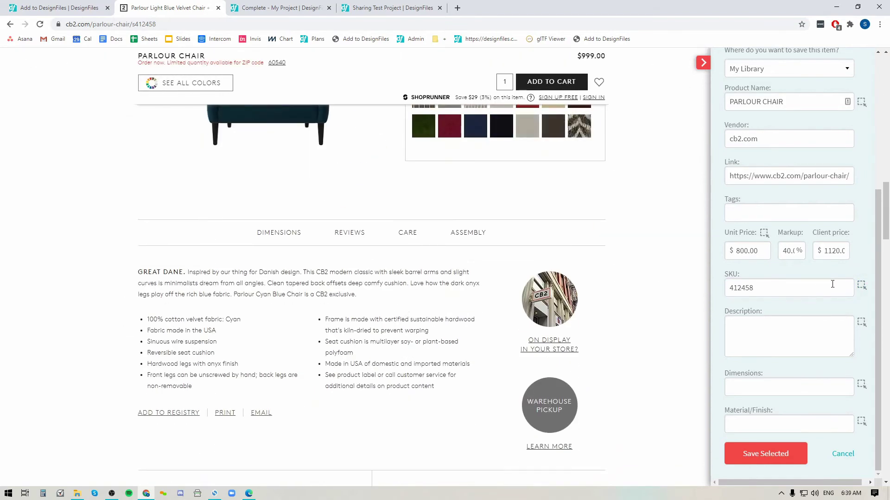
# Fill the Description with the chair's feature list from the page's description paragraph.
pyautogui.click(862, 322)
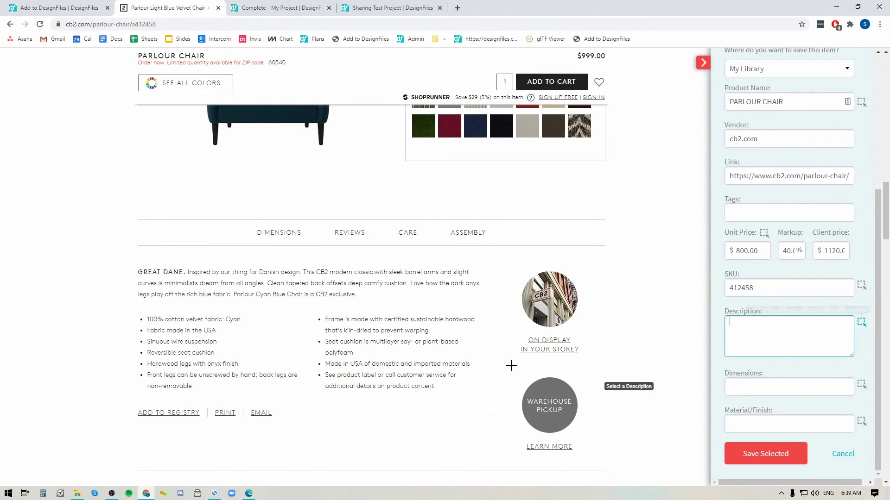
pyautogui.click(266, 277)
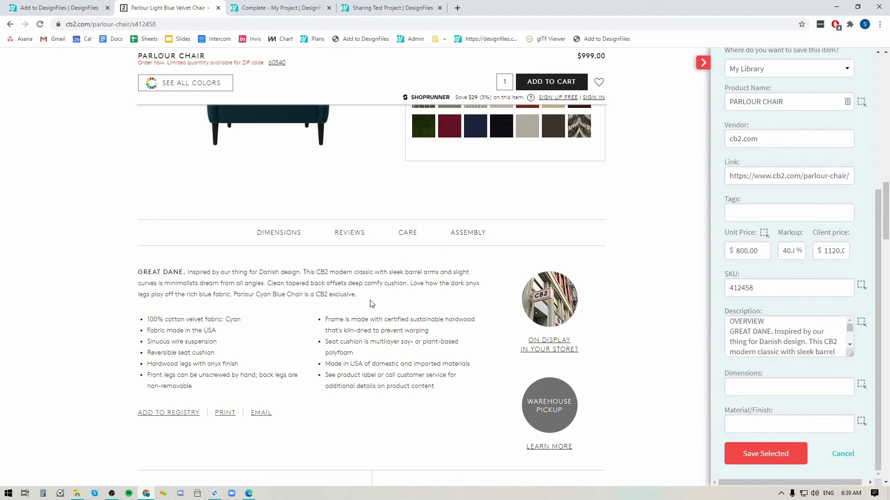
pyautogui.scroll(-2, 787, 338)
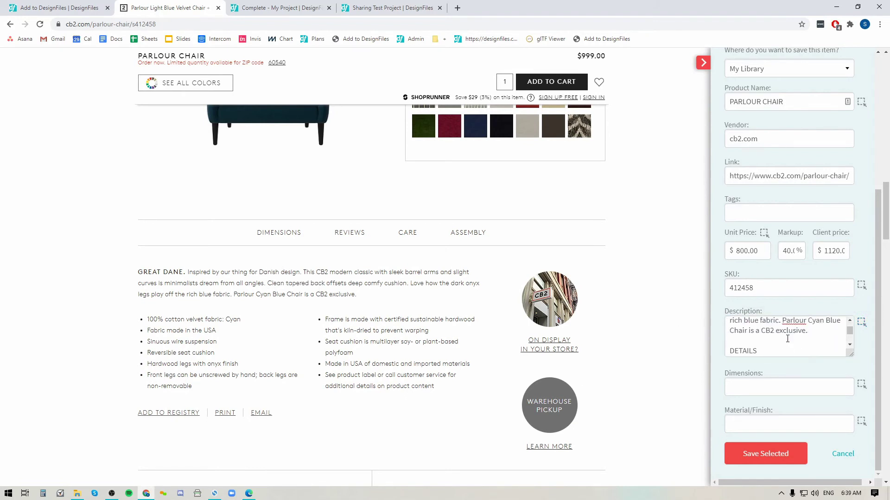
pyautogui.scroll(-2, 787, 339)
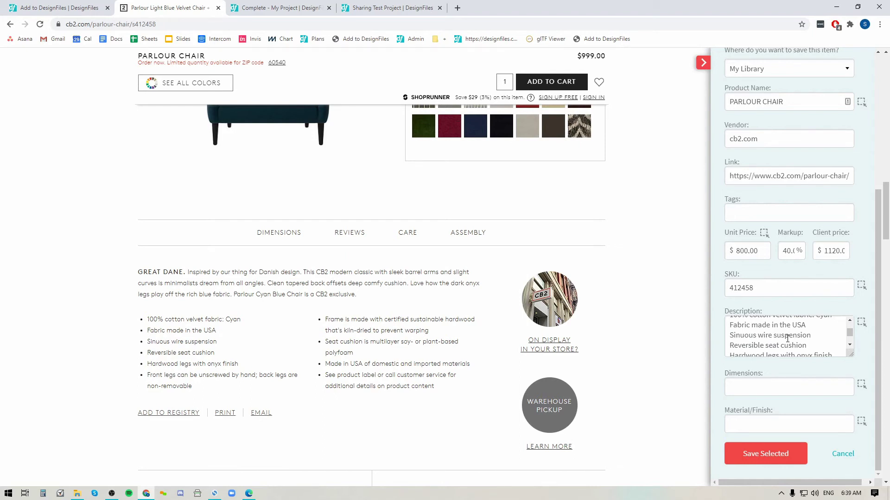
pyautogui.scroll(-5, 435, 381)
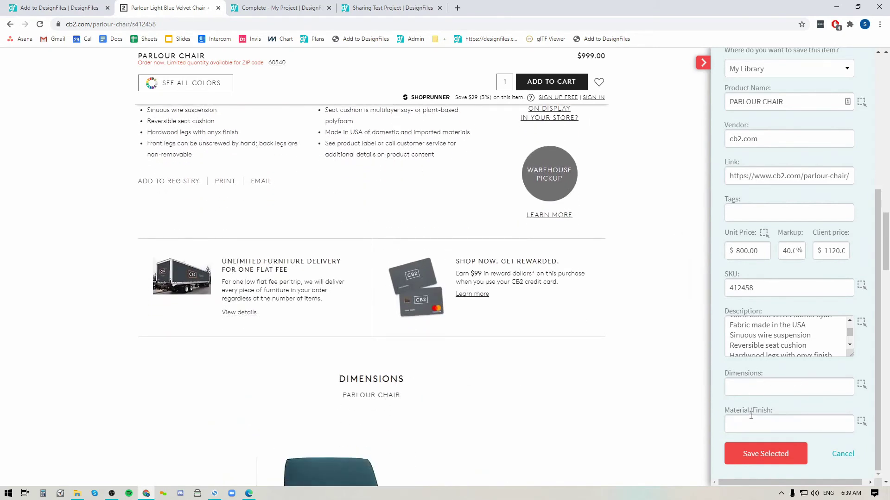
pyautogui.scroll(5, 788, 255)
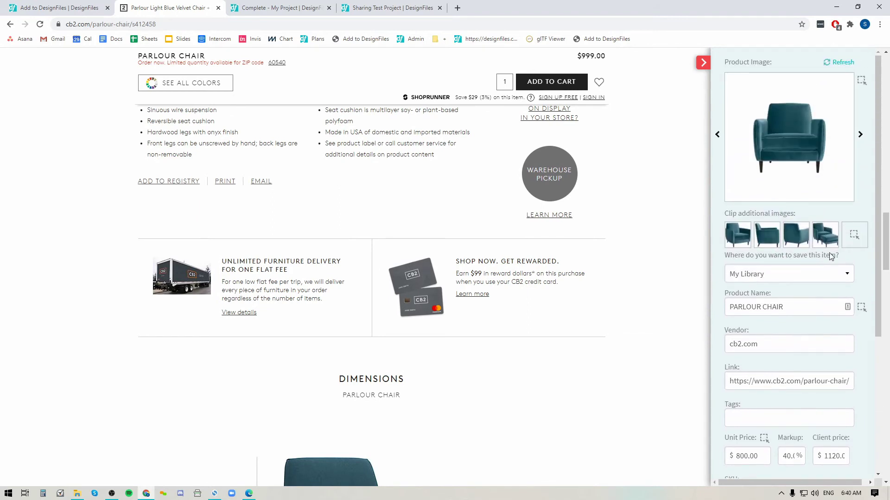
pyautogui.click(755, 275)
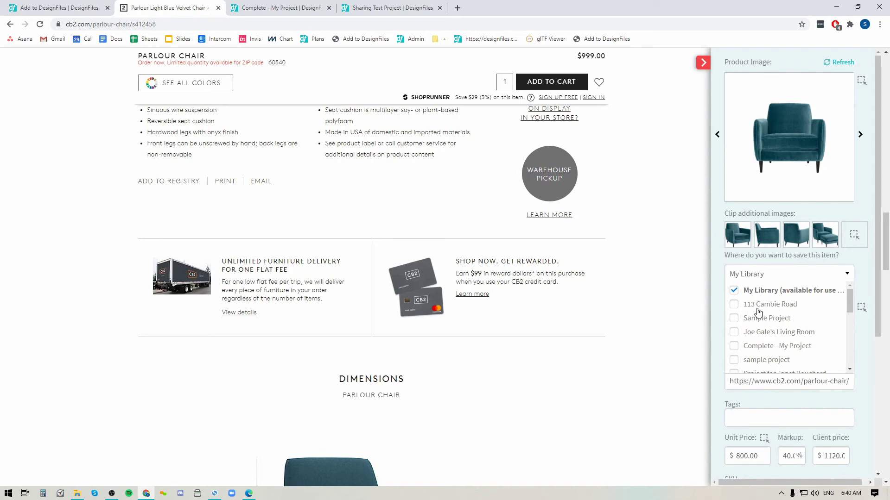
pyautogui.click(736, 306)
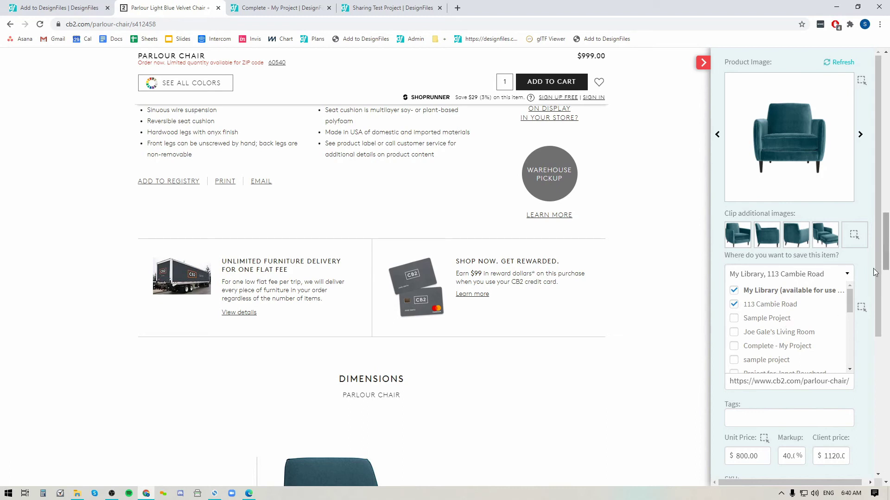
pyautogui.scroll(-1, 778, 385)
pyautogui.scroll(-4, 778, 385)
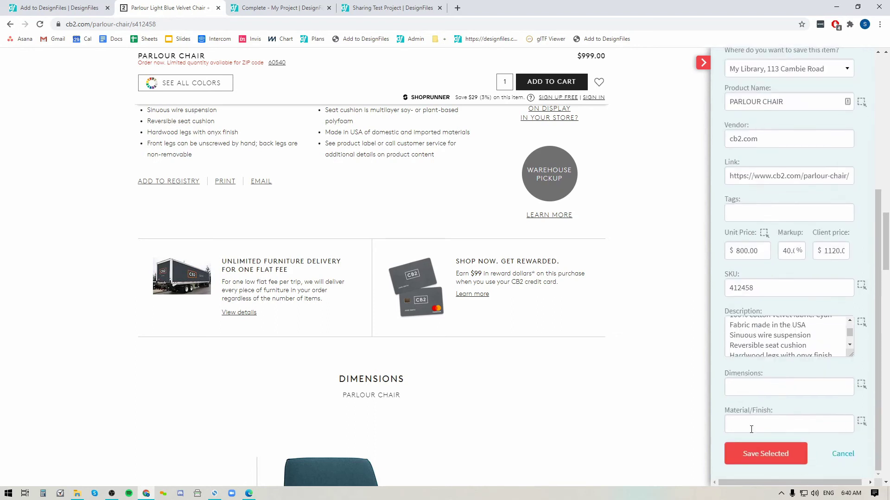
pyautogui.click(756, 454)
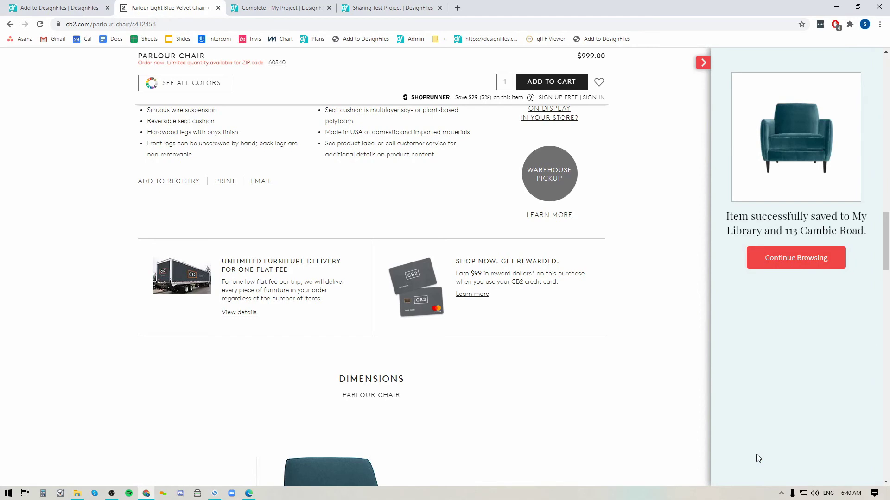
pyautogui.click(274, 7)
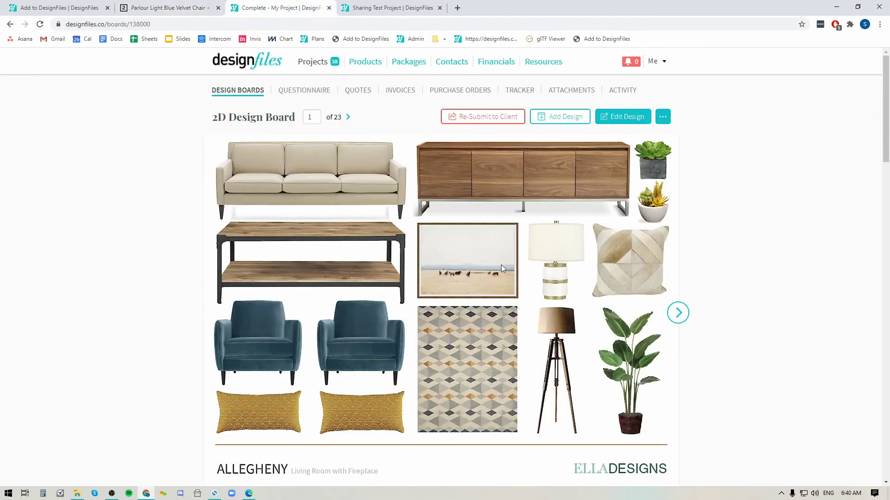
# In the board editor's My Library, browse six alternate views of the teal $1,120.00 Parlour Chair.
pyautogui.click(623, 116)
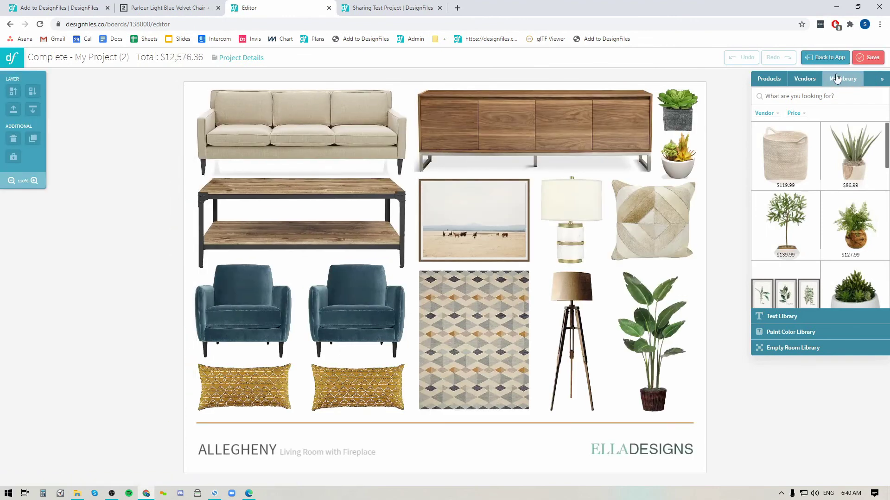
pyautogui.click(837, 79)
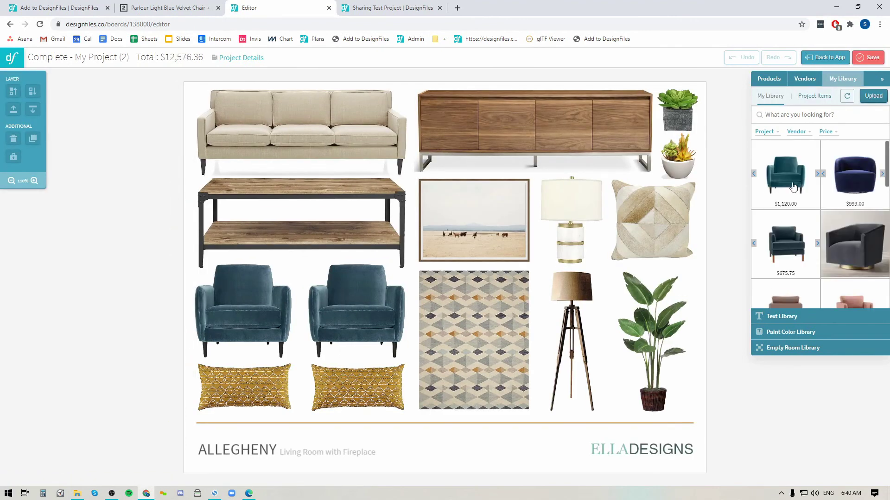
pyautogui.click(817, 174)
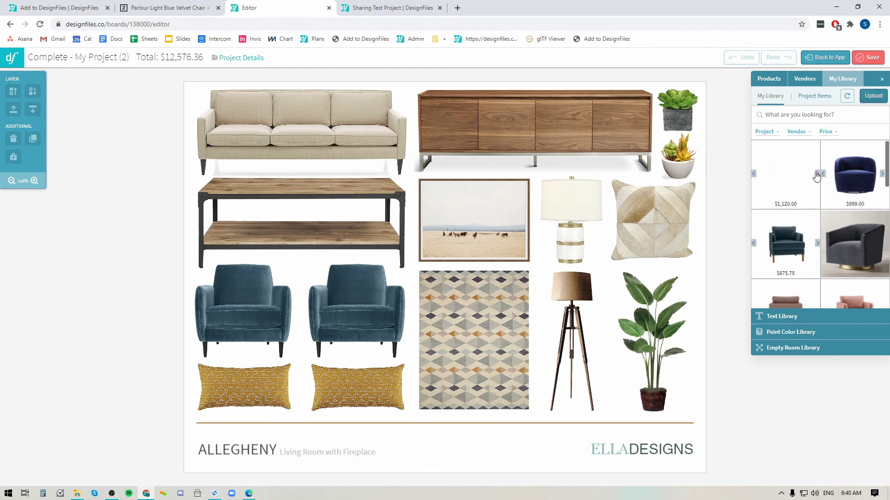
pyautogui.click(817, 175)
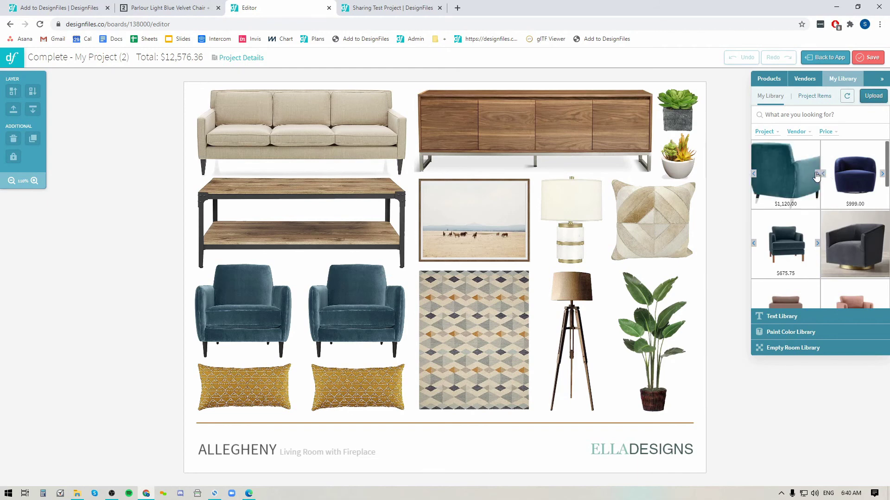
pyautogui.click(816, 174)
pyautogui.click(816, 174)
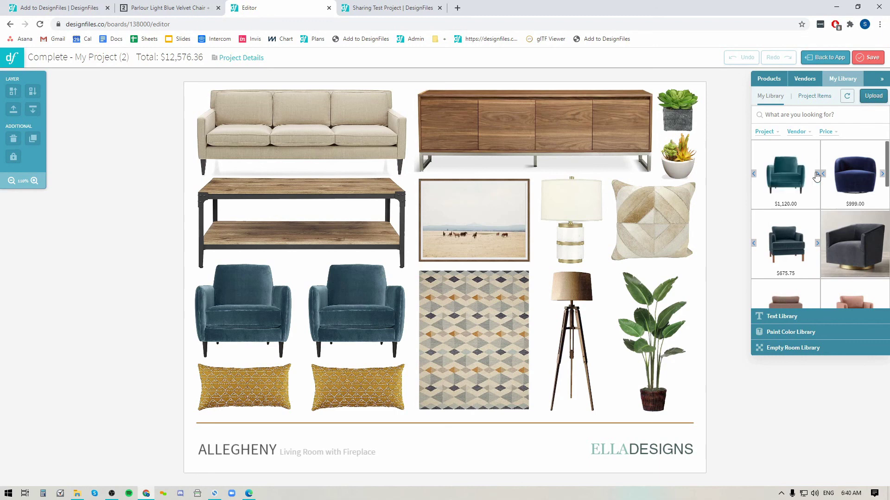
pyautogui.click(817, 174)
pyautogui.click(816, 174)
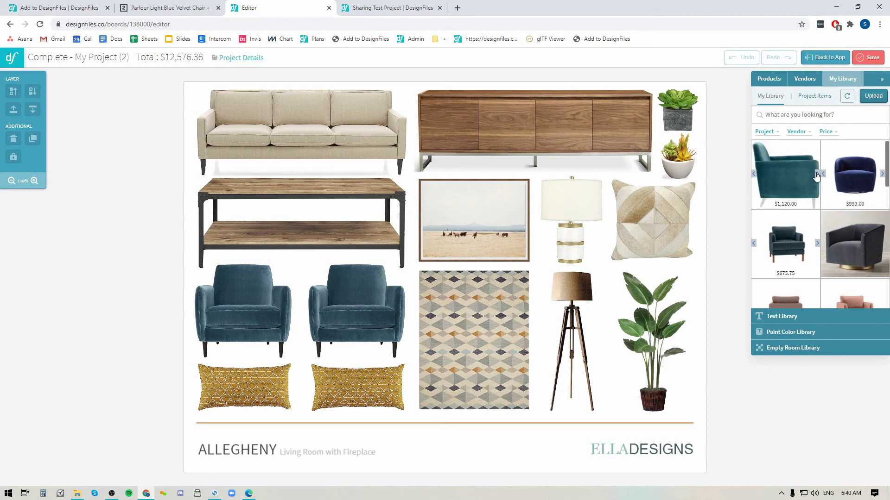